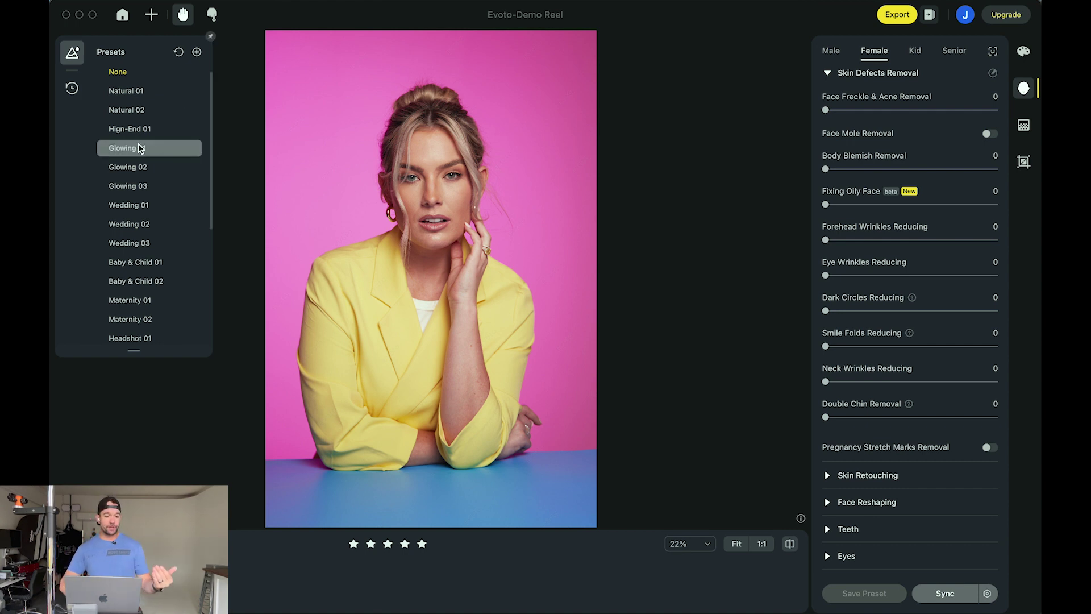
# Step: Under Skin Retouching, set Magic Face Skin 79, face smoothing 7, body smoothing 14, skin tone unifying 40
pyautogui.scroll(-5, 139, 147)
pyautogui.scroll(5, 140, 147)
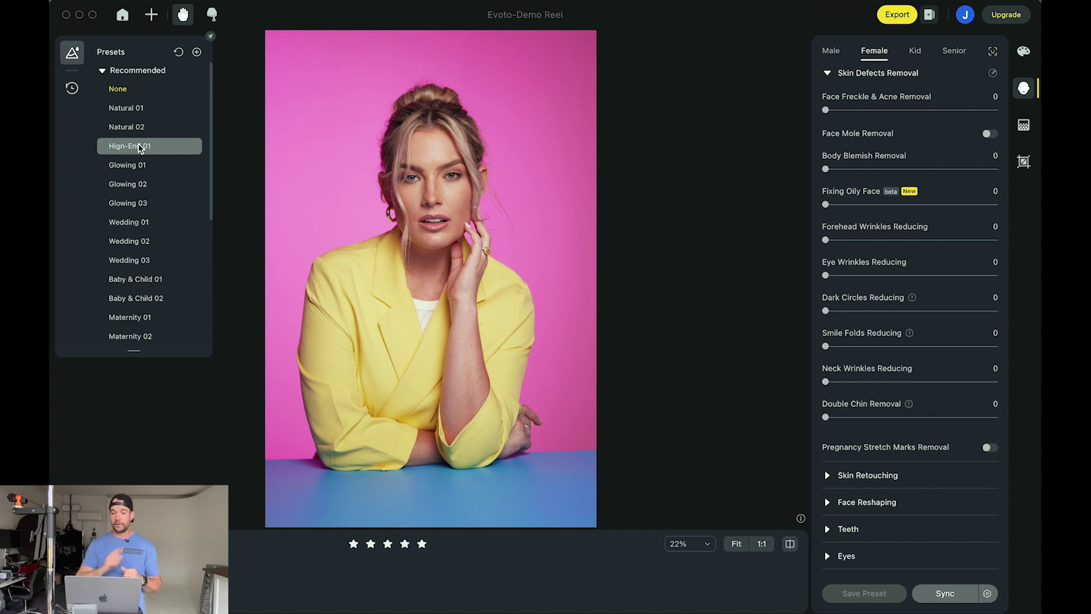
pyautogui.scroll(1, 841, 117)
pyautogui.click(827, 74)
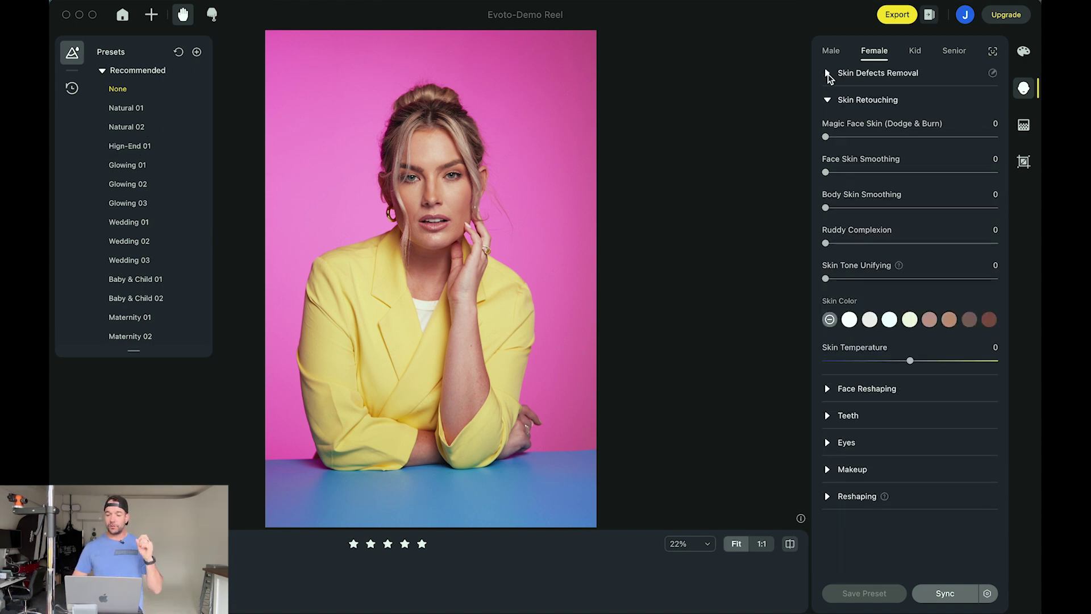
pyautogui.click(828, 100)
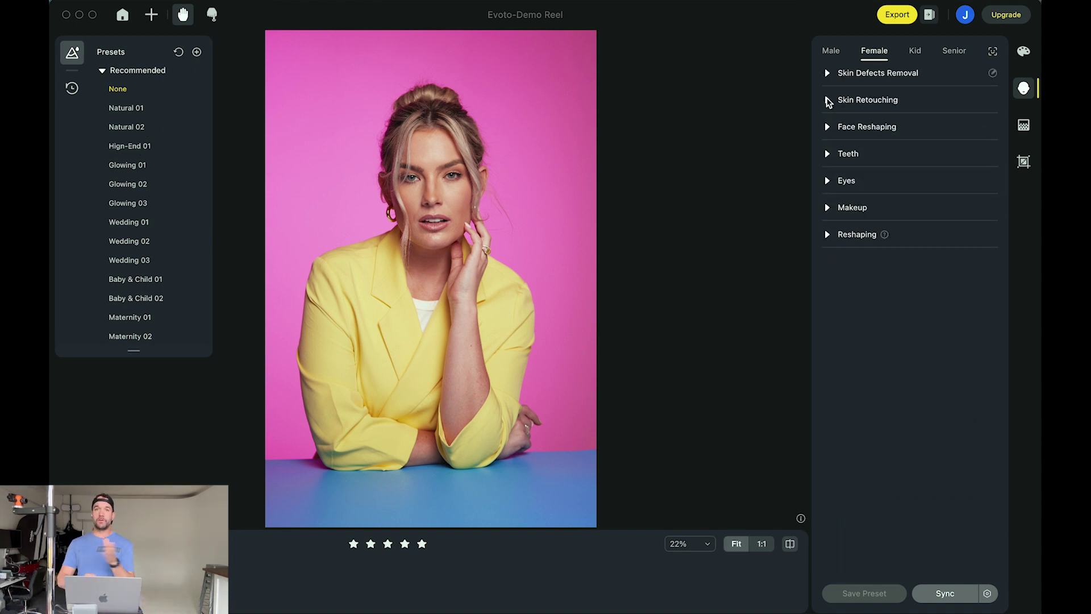
pyautogui.click(828, 100)
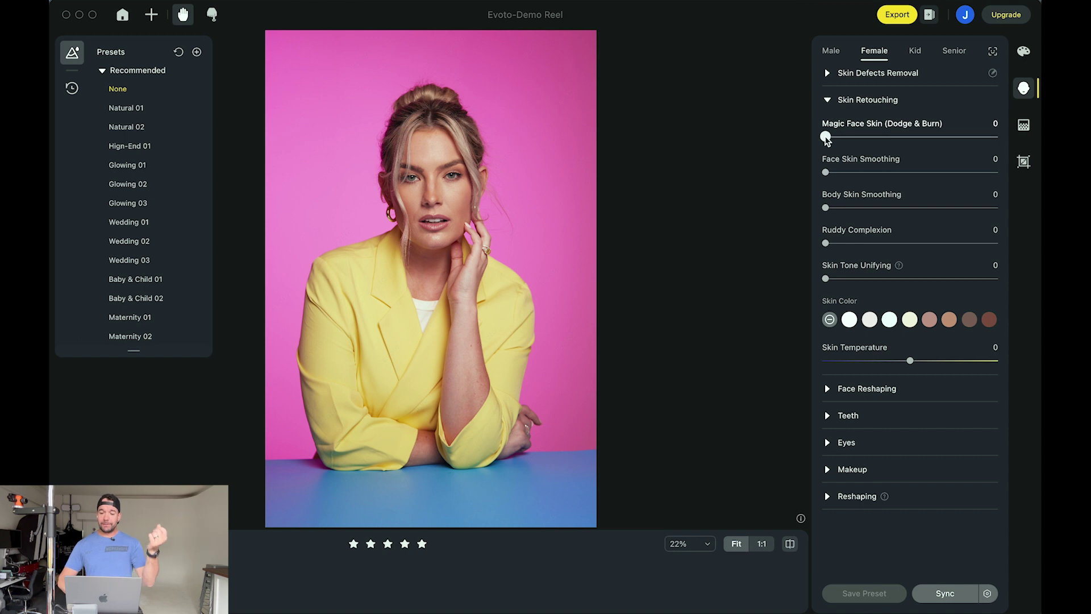
pyautogui.moveTo(826, 137); pyautogui.dragTo(958, 139)
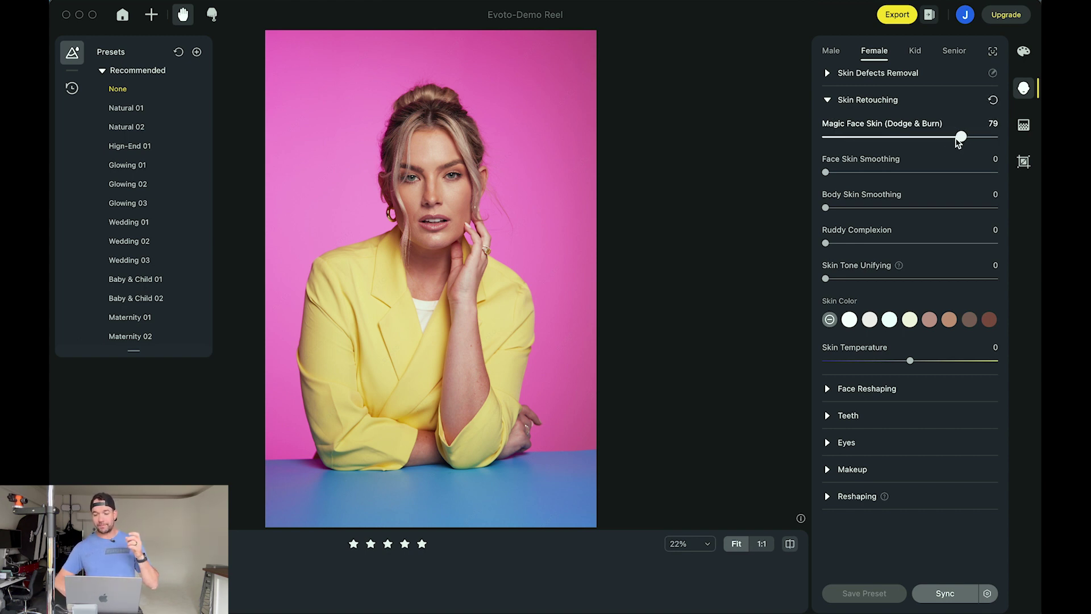
pyautogui.moveTo(826, 174); pyautogui.dragTo(833, 174)
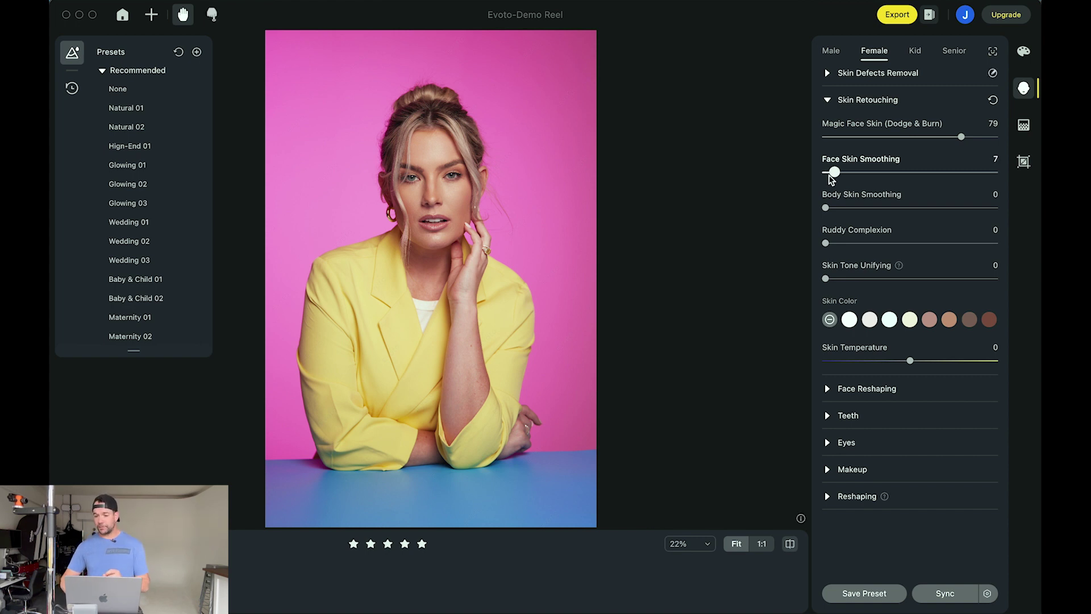
pyautogui.moveTo(826, 209); pyautogui.dragTo(841, 216)
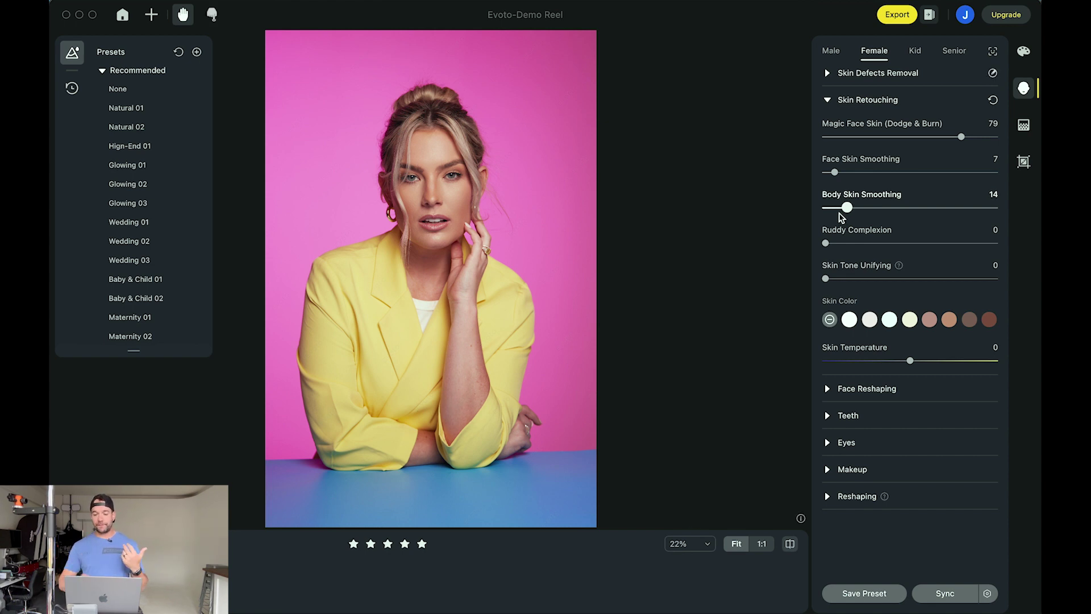
pyautogui.moveTo(827, 289); pyautogui.dragTo(892, 303)
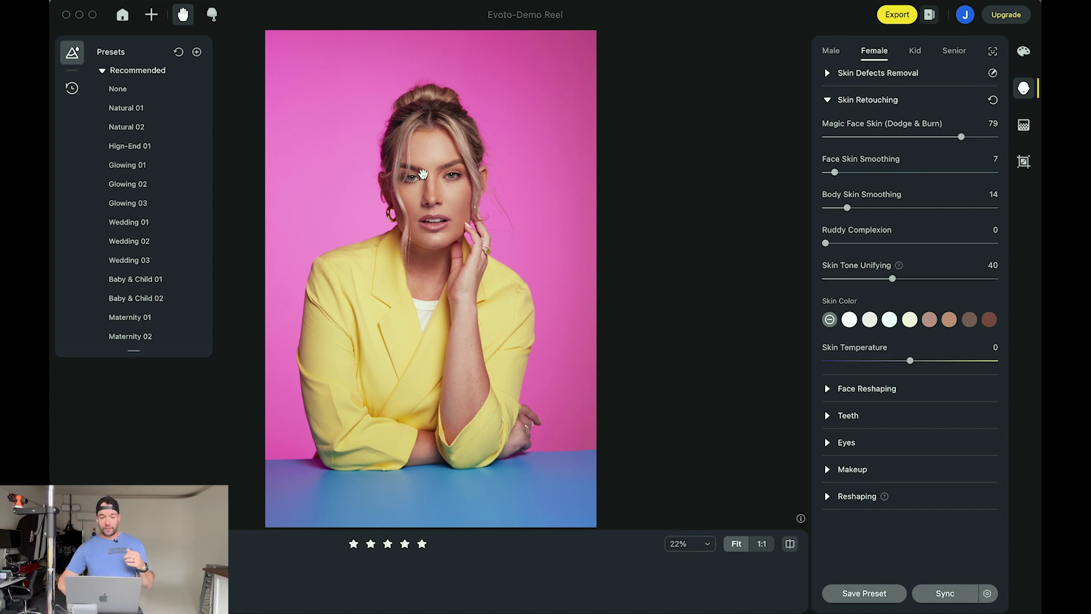
pyautogui.scroll(5, 423, 175)
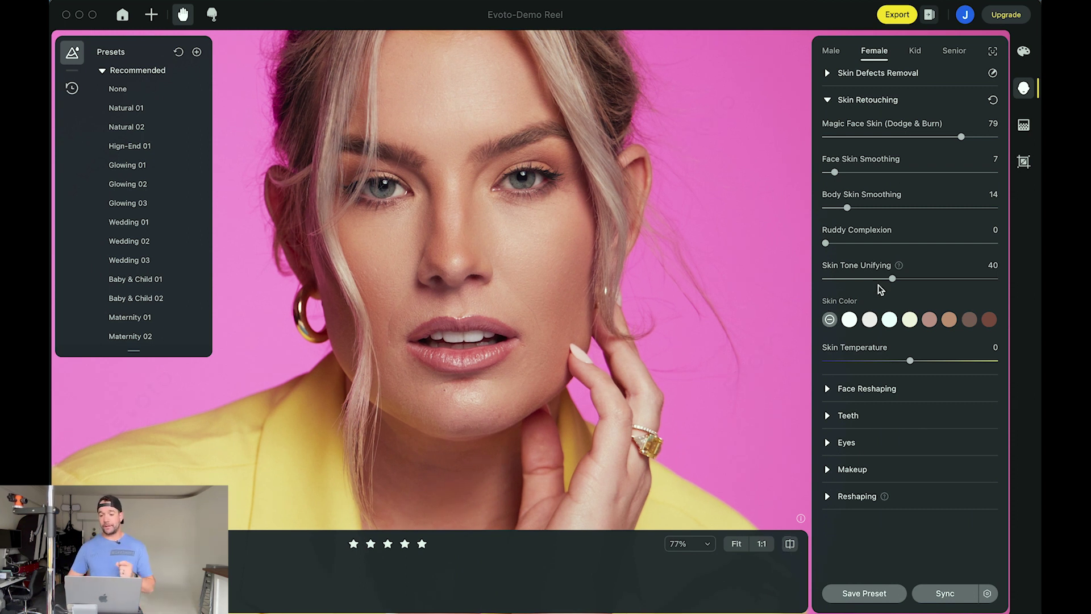
pyautogui.click(828, 100)
# Step: Set Freckle & Acne removal to 100 and Body Blemish removal to 24
pyautogui.click(827, 73)
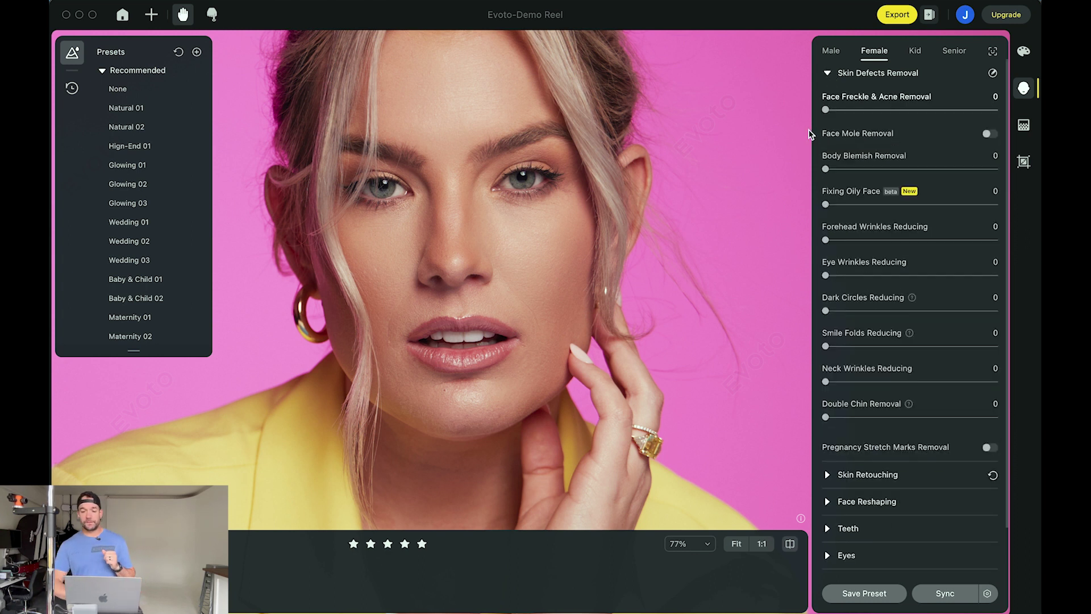
pyautogui.moveTo(627, 142); pyautogui.dragTo(626, 186)
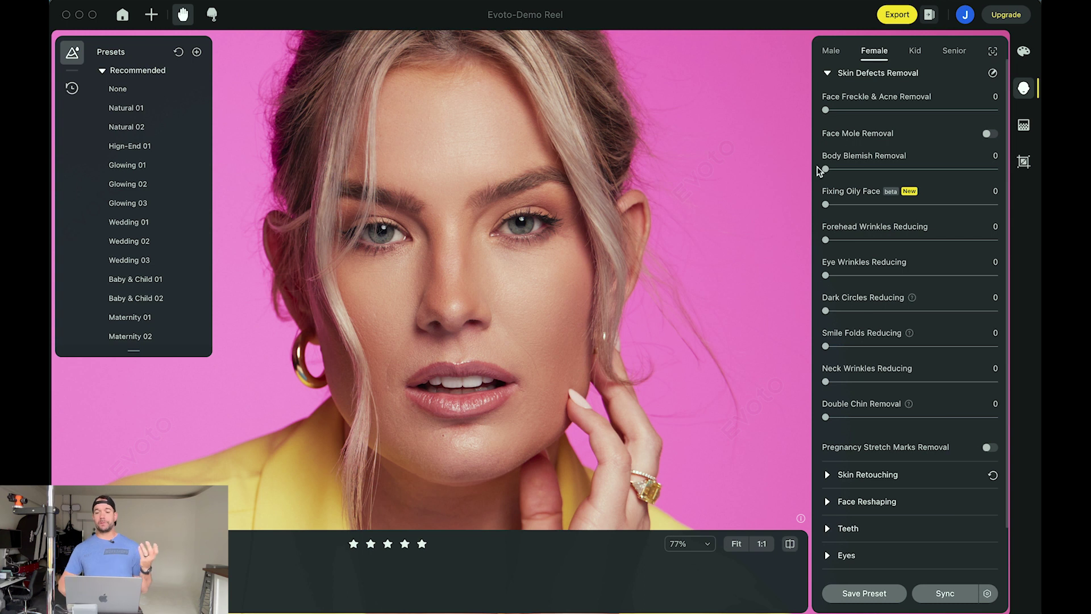
pyautogui.moveTo(841, 108); pyautogui.dragTo(1011, 114)
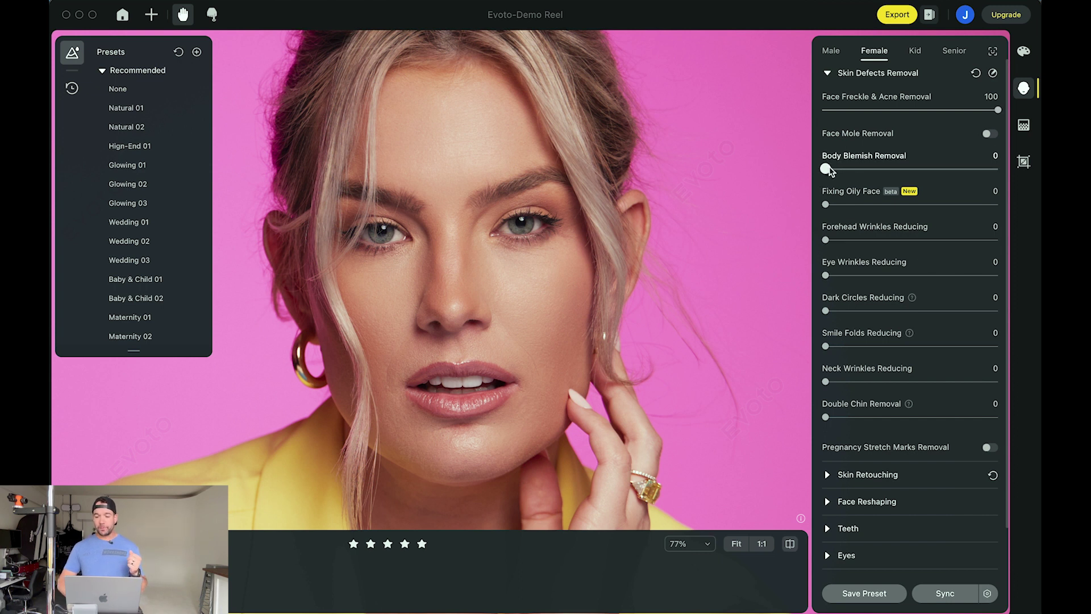
pyautogui.moveTo(827, 169); pyautogui.dragTo(864, 170)
# Step: Reduce oily face to 12, forehead 51, eye wrinkles 48, neck 36, leaving dark circles at 0
pyautogui.scroll(-5, 704, 273)
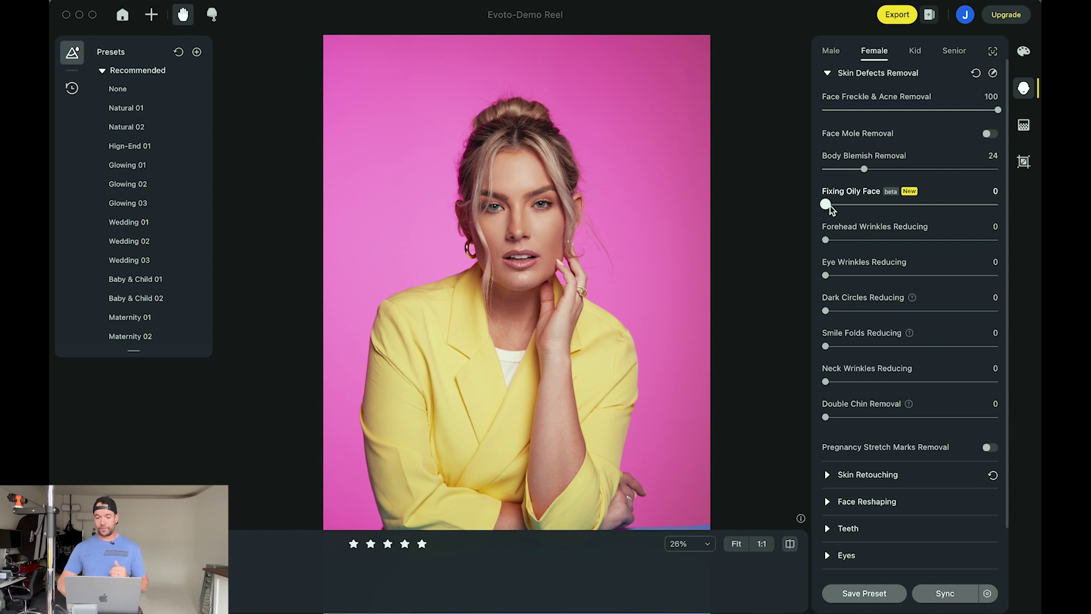
pyautogui.moveTo(826, 205); pyautogui.dragTo(842, 205)
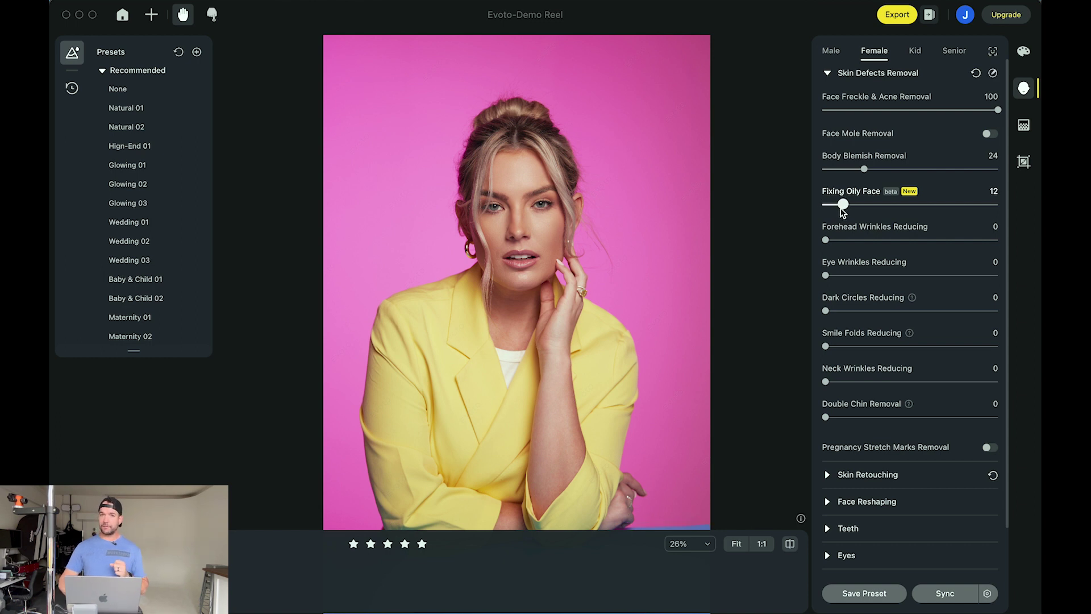
pyautogui.moveTo(825, 240); pyautogui.dragTo(911, 240)
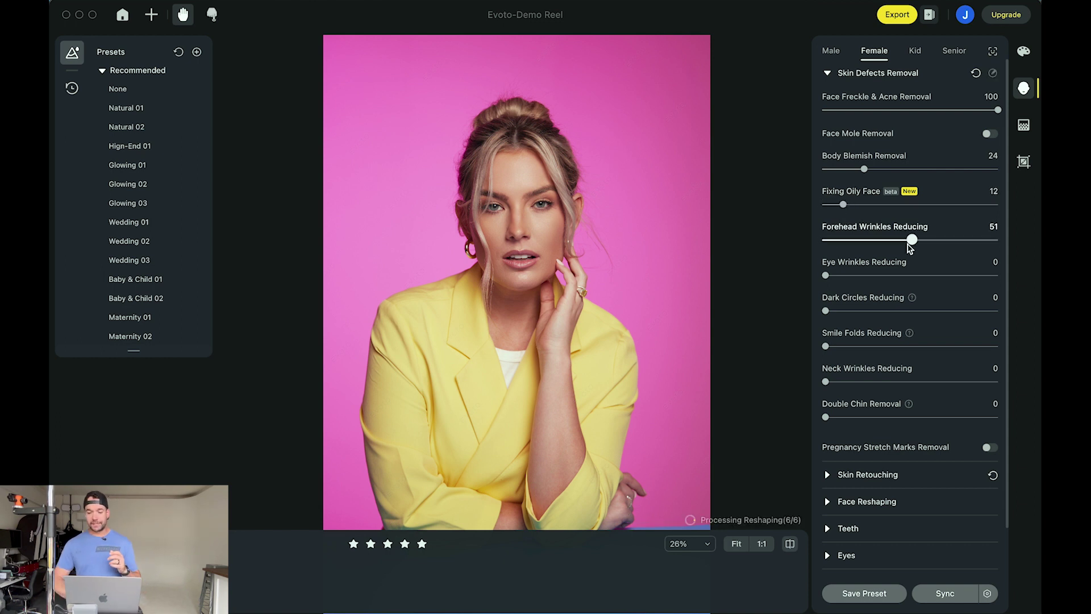
pyautogui.moveTo(826, 276); pyautogui.dragTo(907, 275)
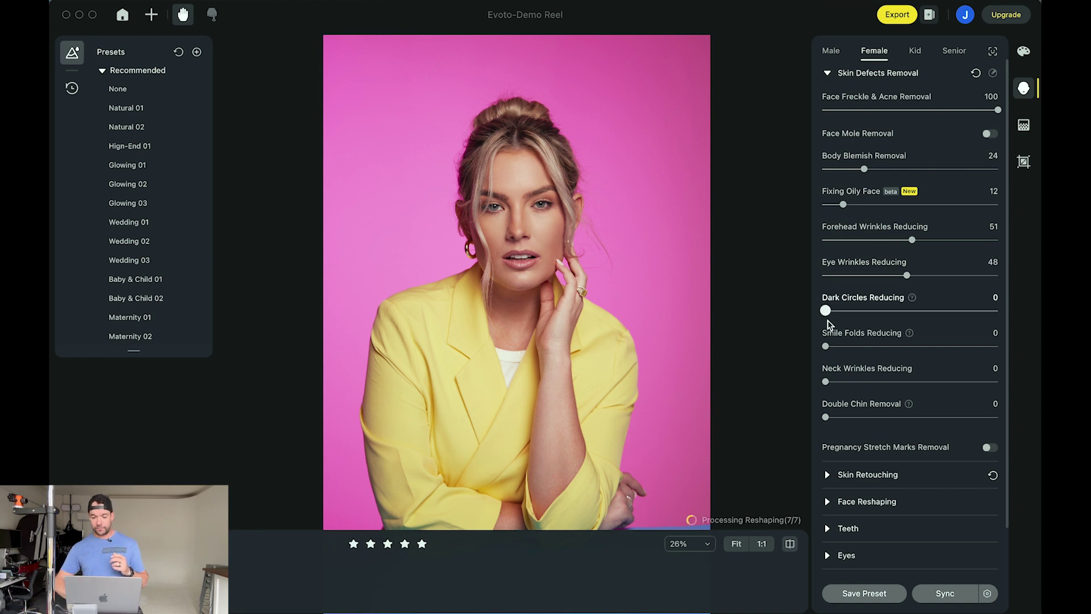
pyautogui.moveTo(824, 312); pyautogui.dragTo(897, 346)
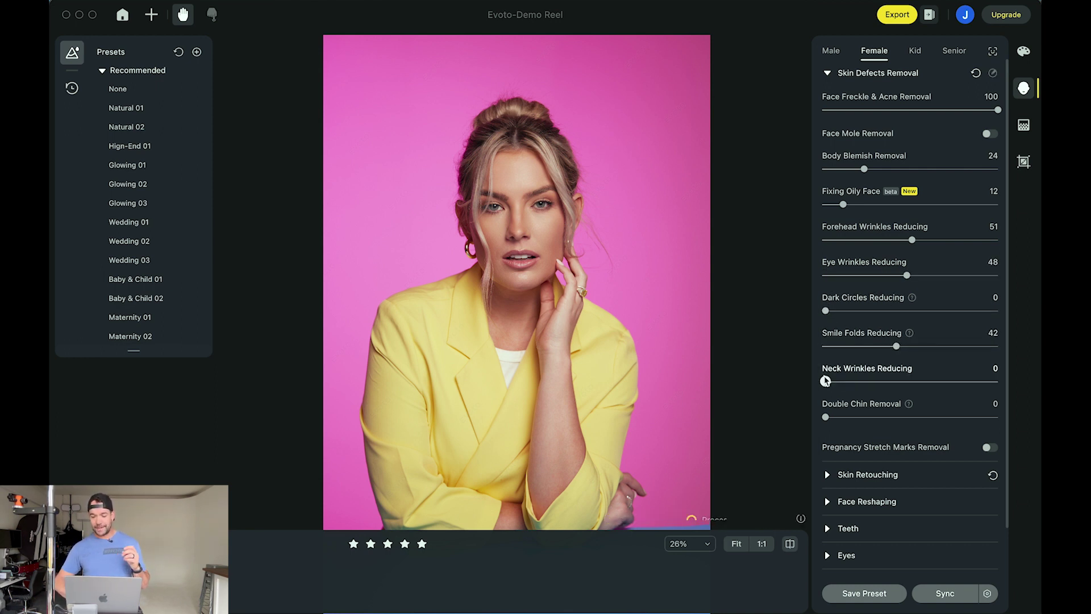
pyautogui.moveTo(826, 381); pyautogui.dragTo(885, 381)
pyautogui.scroll(5, 461, 203)
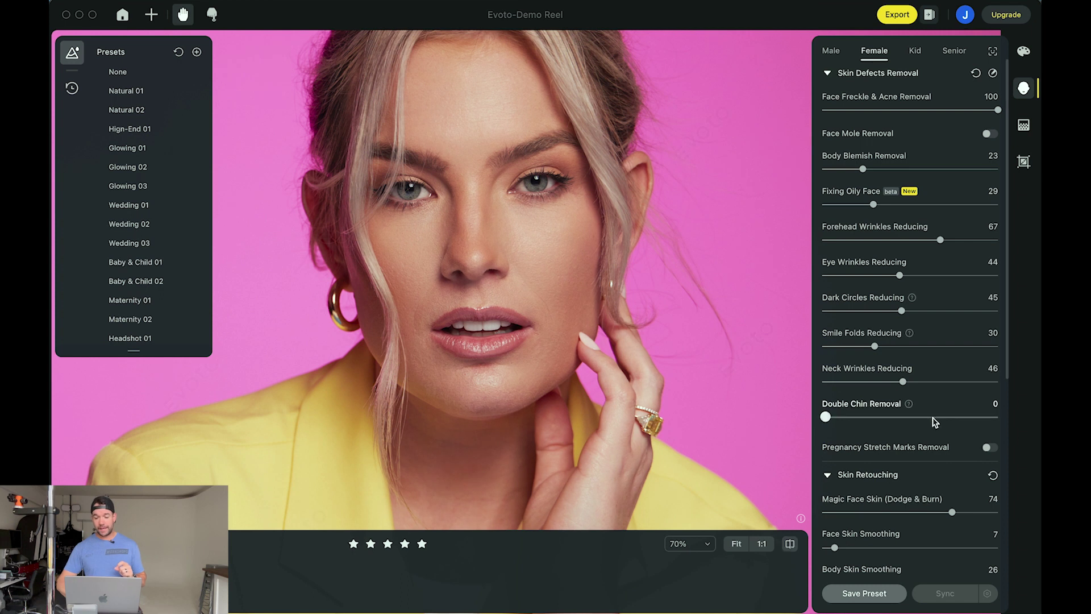
# Step: Brighten the eyes to 76 and set Teeth Whitening to 51
pyautogui.scroll(-6, 923, 408)
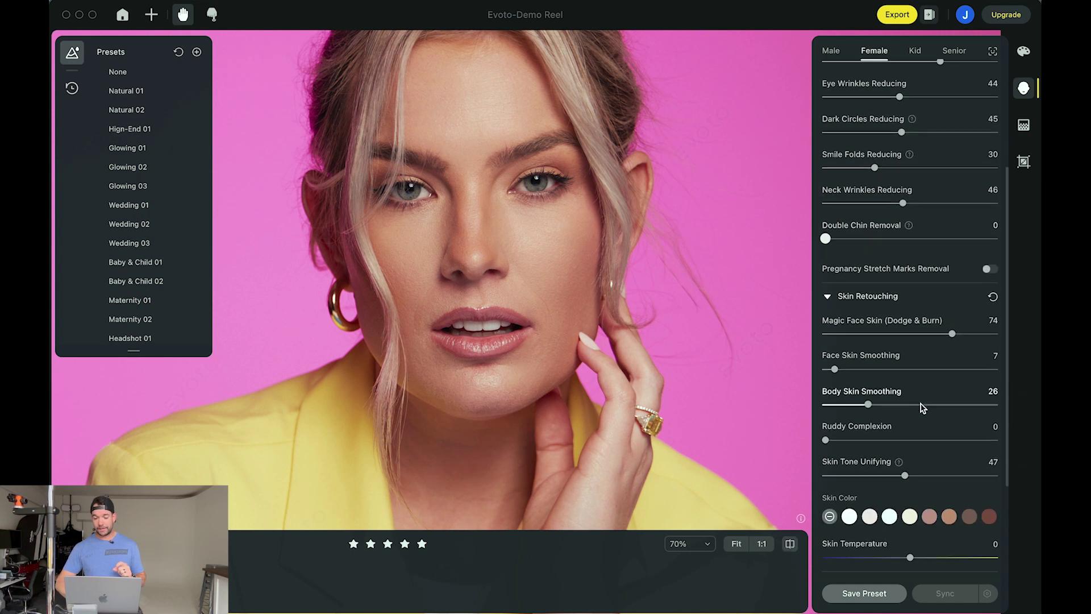
pyautogui.scroll(-5, 726, 267)
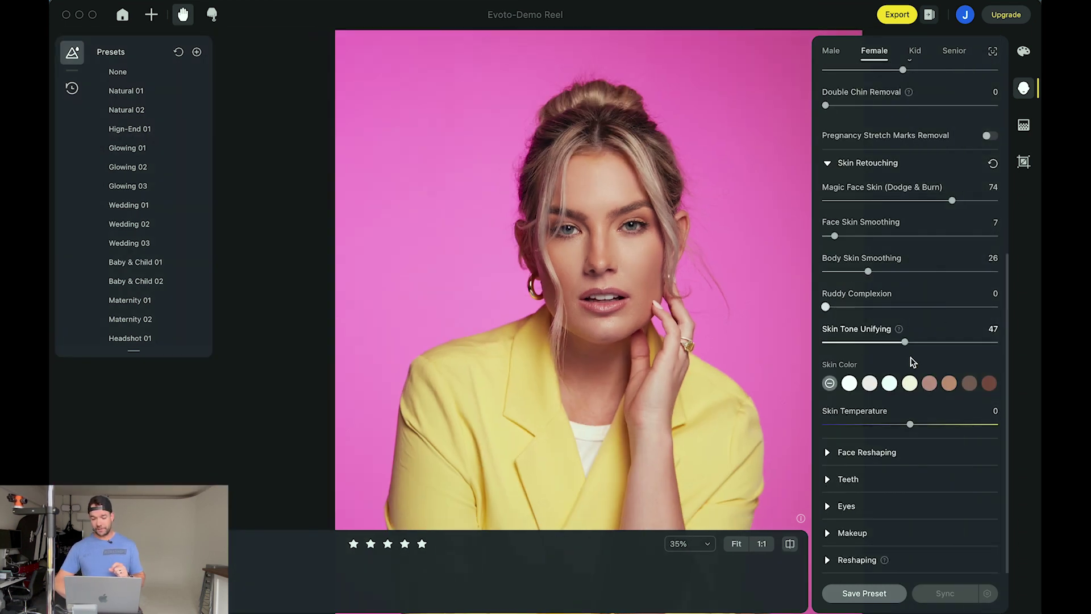
pyautogui.click(827, 511)
pyautogui.moveTo(826, 543); pyautogui.dragTo(956, 543)
pyautogui.click(827, 483)
pyautogui.moveTo(825, 516); pyautogui.dragTo(891, 522)
# Step: Add makeup: Highlight 68, Contour 48 and Eye Makeup Brightness 37
pyautogui.scroll(-2, 909, 517)
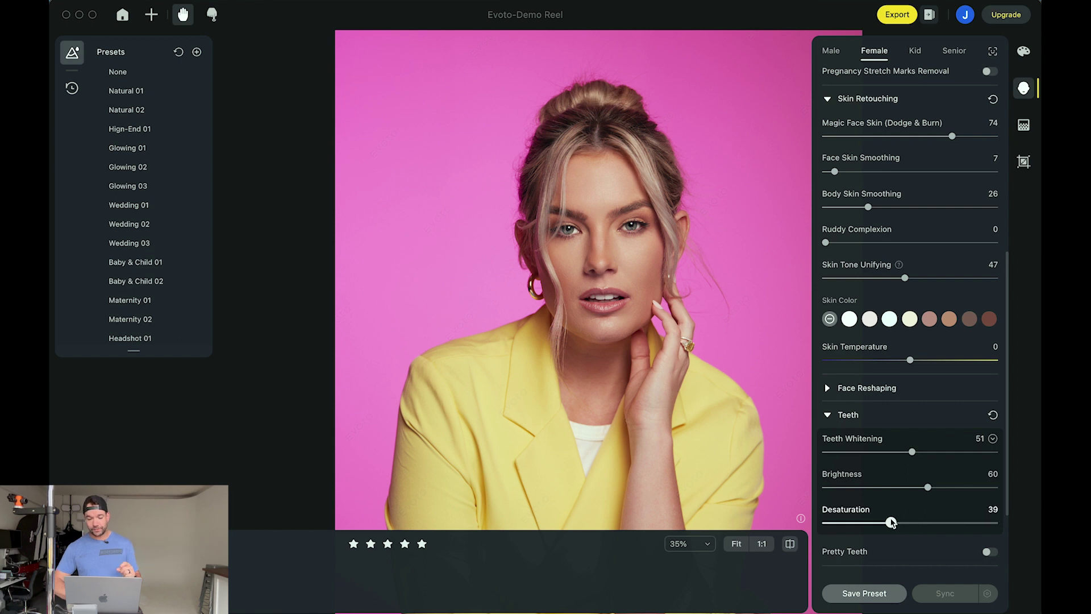
pyautogui.scroll(-3, 949, 402)
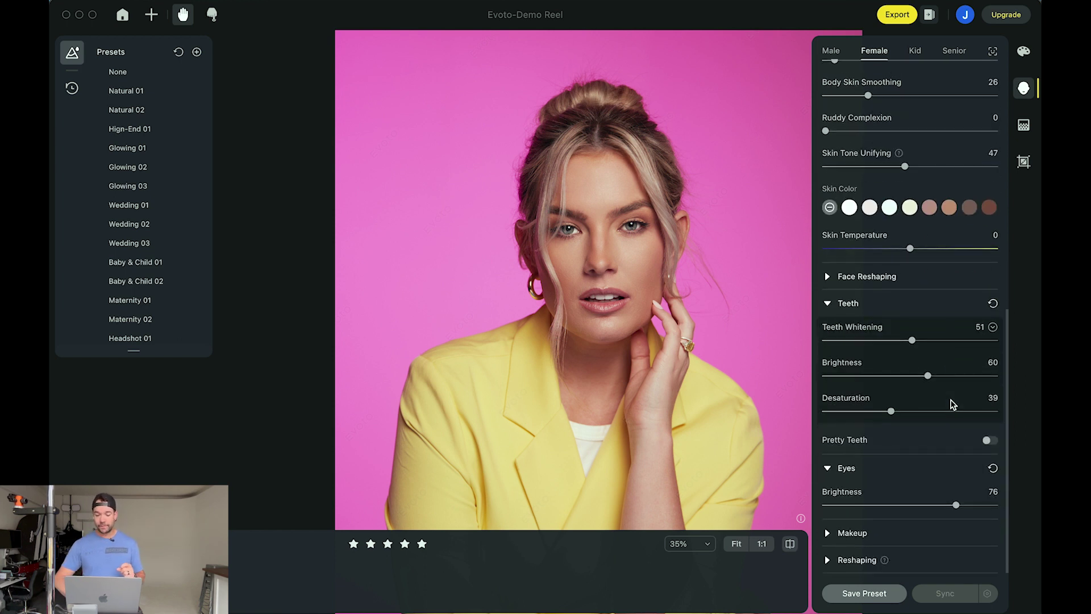
pyautogui.click(828, 533)
pyautogui.scroll(-3, 829, 539)
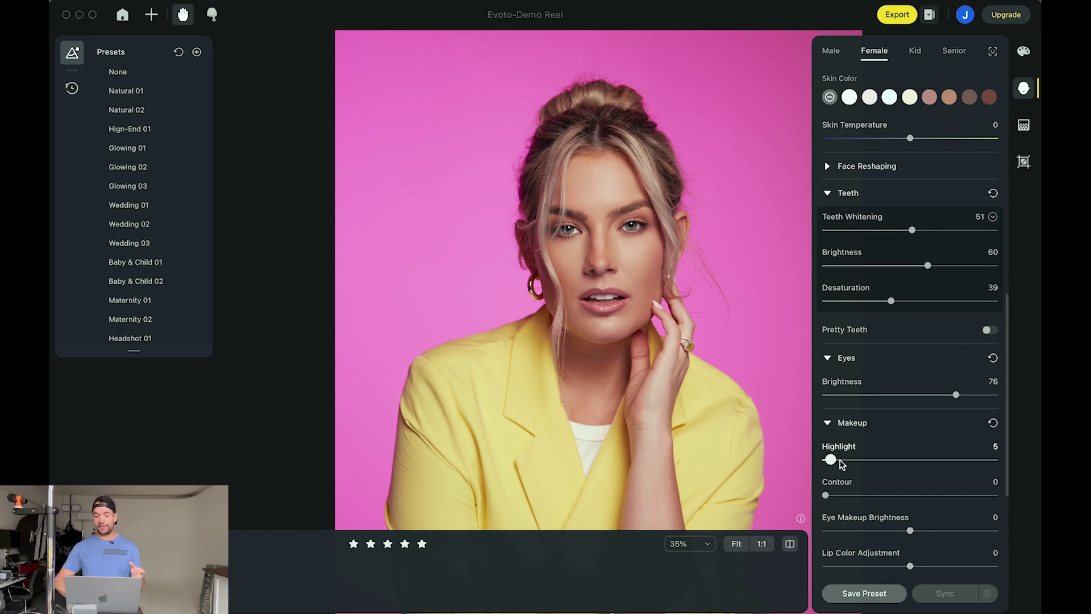
pyautogui.moveTo(826, 460); pyautogui.dragTo(918, 459)
pyautogui.scroll(3, 586, 266)
pyautogui.scroll(3, 585, 266)
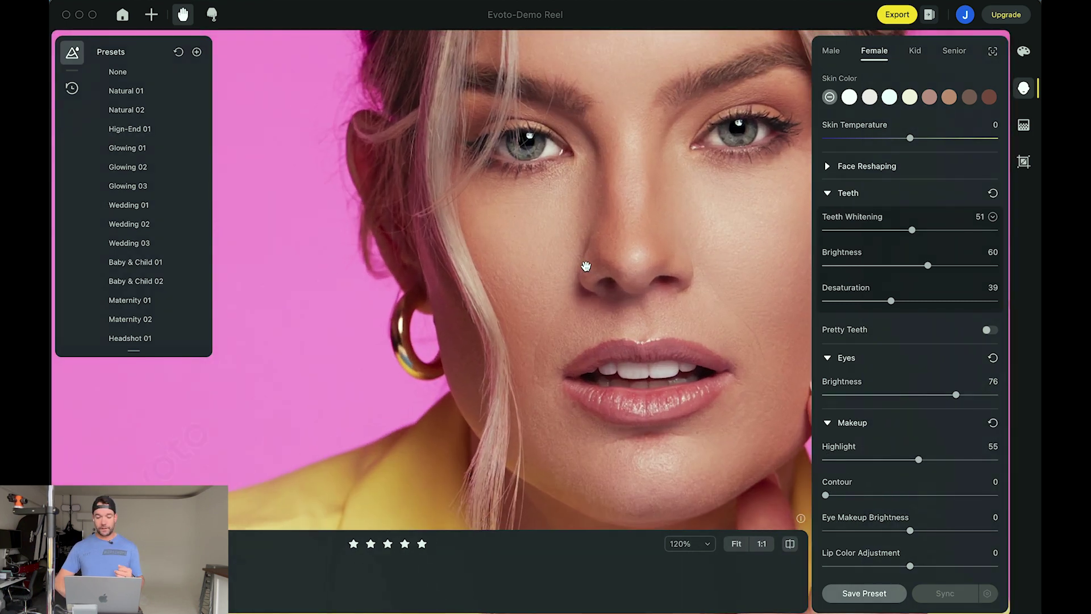
pyautogui.moveTo(917, 465); pyautogui.dragTo(944, 478)
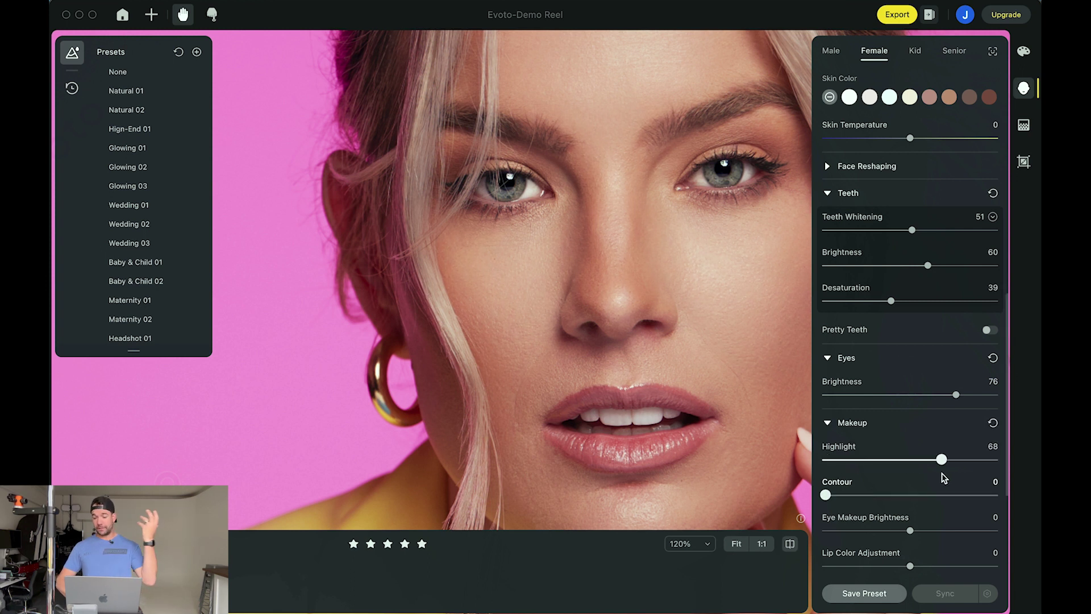
pyautogui.moveTo(827, 494)
pyautogui.mouseDown()
pyautogui.moveTo(927, 524)
pyautogui.moveTo(906, 522)
pyautogui.moveTo(910, 530)
pyautogui.mouseUp()
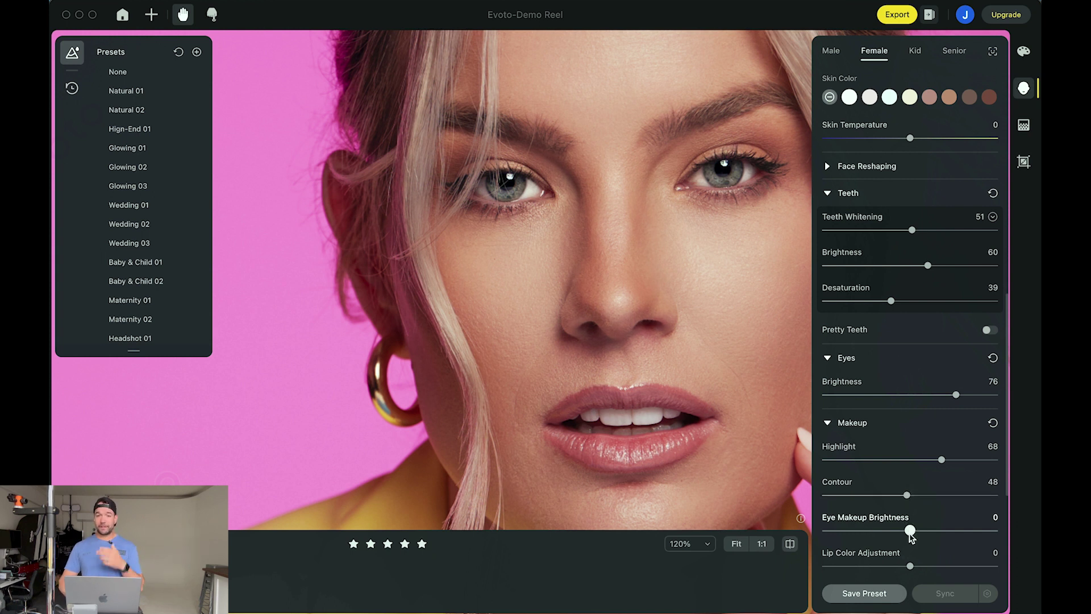
pyautogui.moveTo(910, 533); pyautogui.dragTo(935, 565)
pyautogui.scroll(-5, 710, 425)
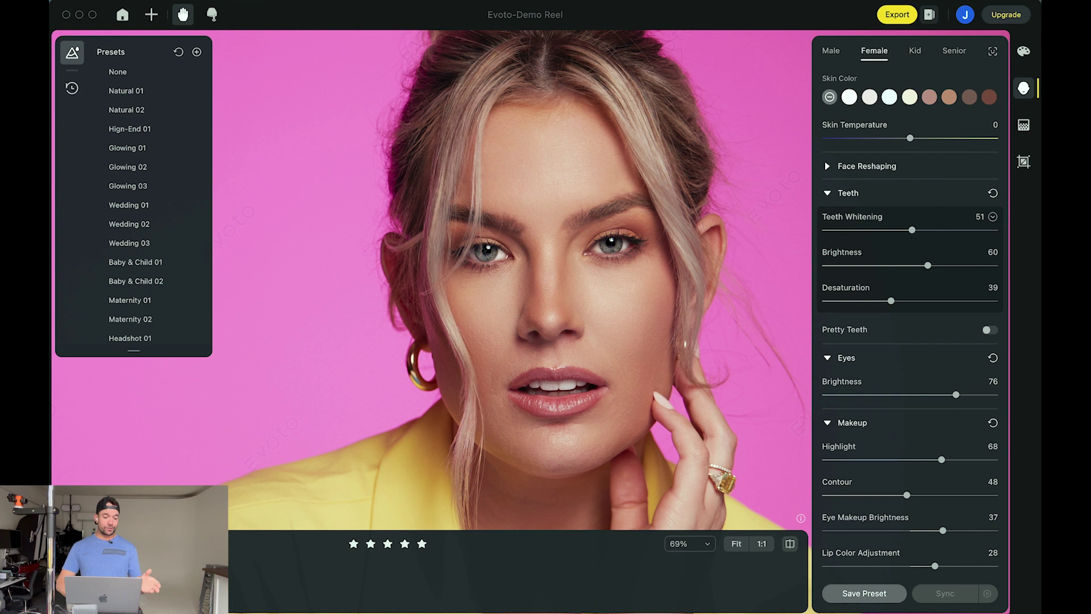
# Step: Copy the retouching effects from the pink-backdrop portrait with Edit > Copy
pyautogui.press('Right')
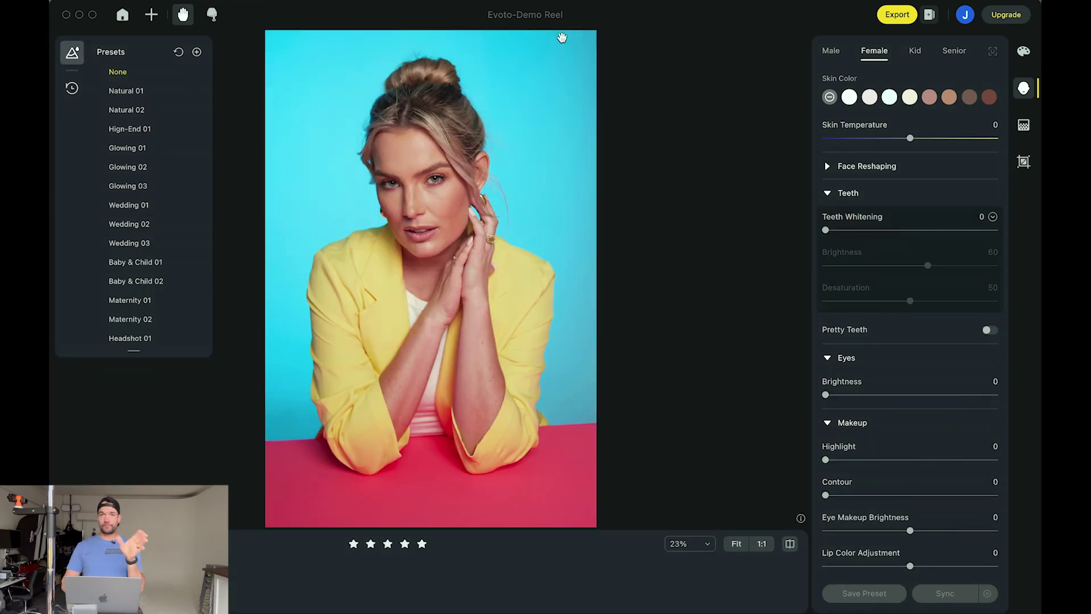
pyautogui.press('Left')
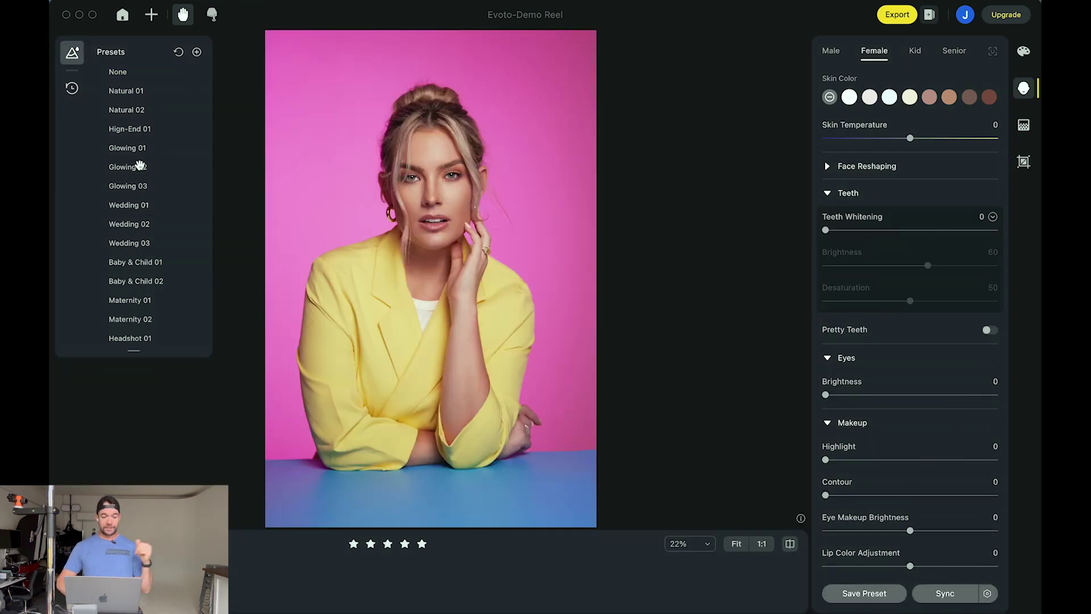
pyautogui.click(80, 1)
pyautogui.moveTo(128, 1)
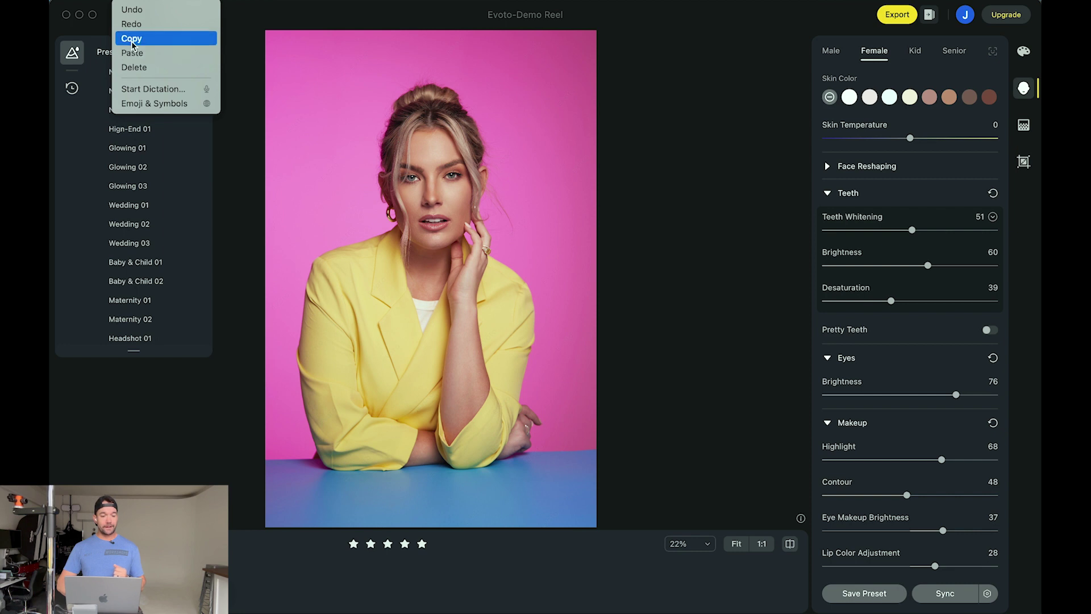
pyautogui.click(132, 38)
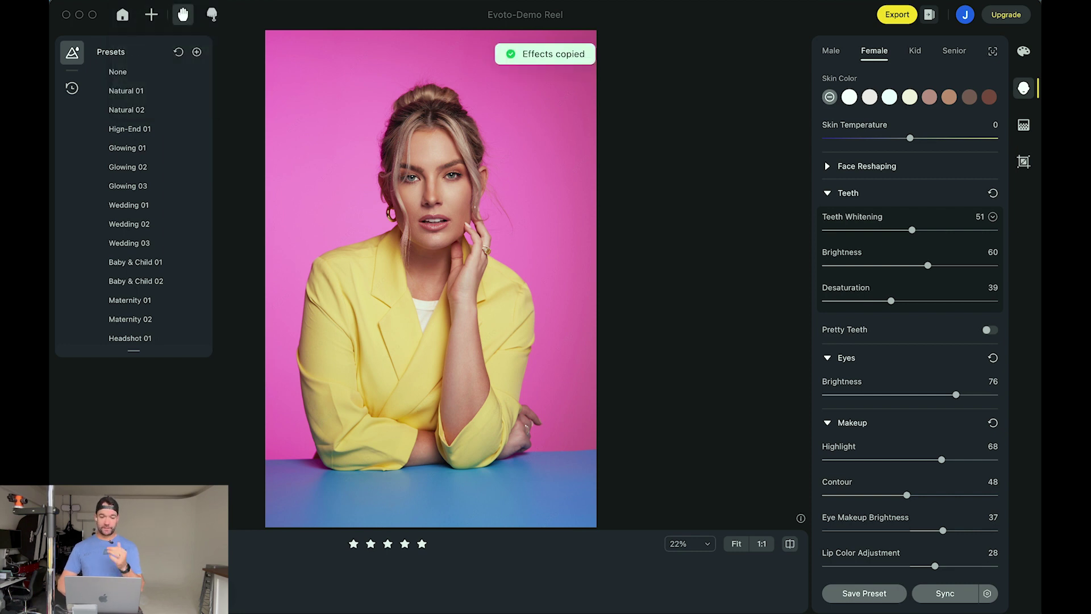
# Step: Paste the effects onto the blue-backdrop photo and compare it against the original
pyautogui.press('Right')
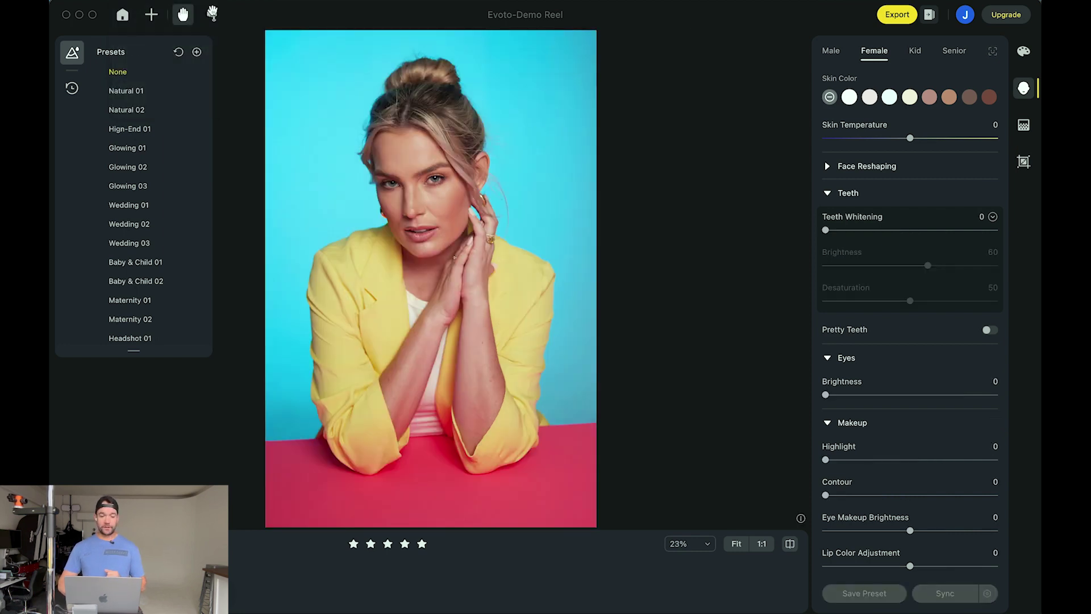
pyautogui.click(126, 1)
pyautogui.click(131, 53)
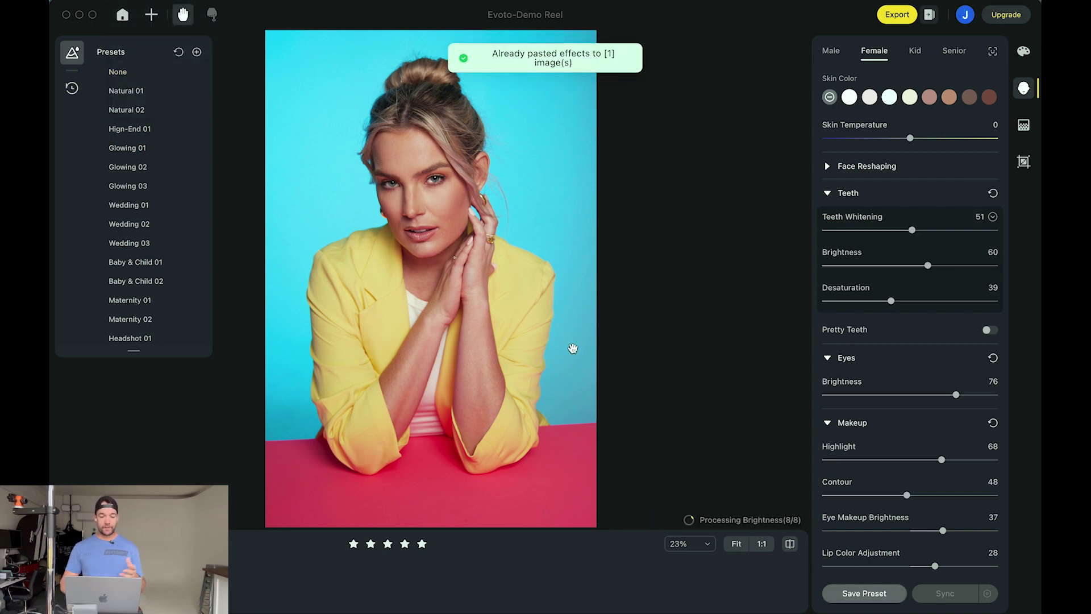
pyautogui.scroll(5, 422, 182)
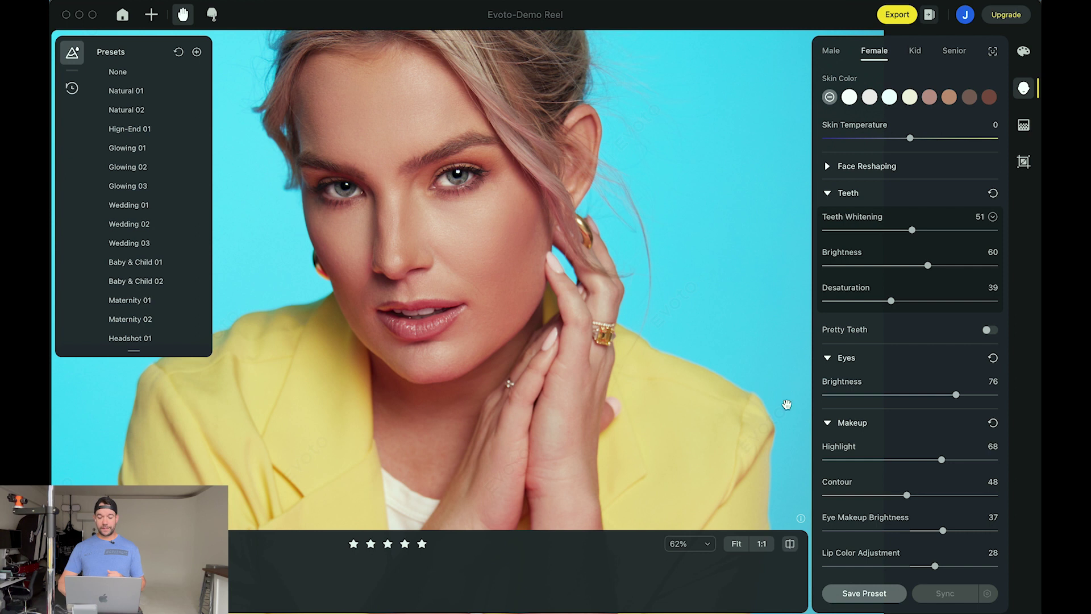
pyautogui.click(791, 546)
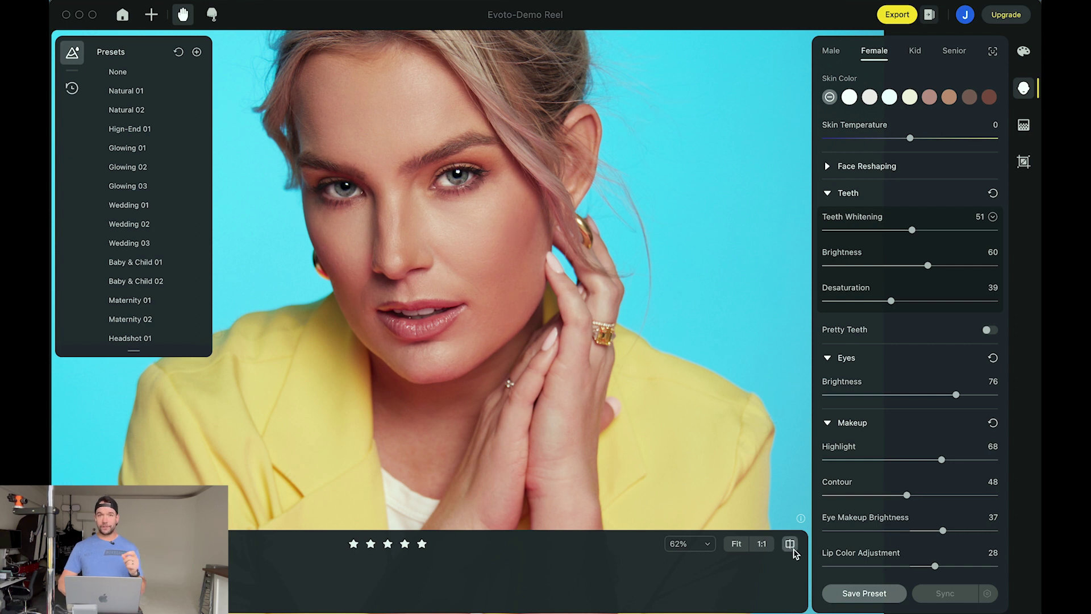
pyautogui.click(791, 545)
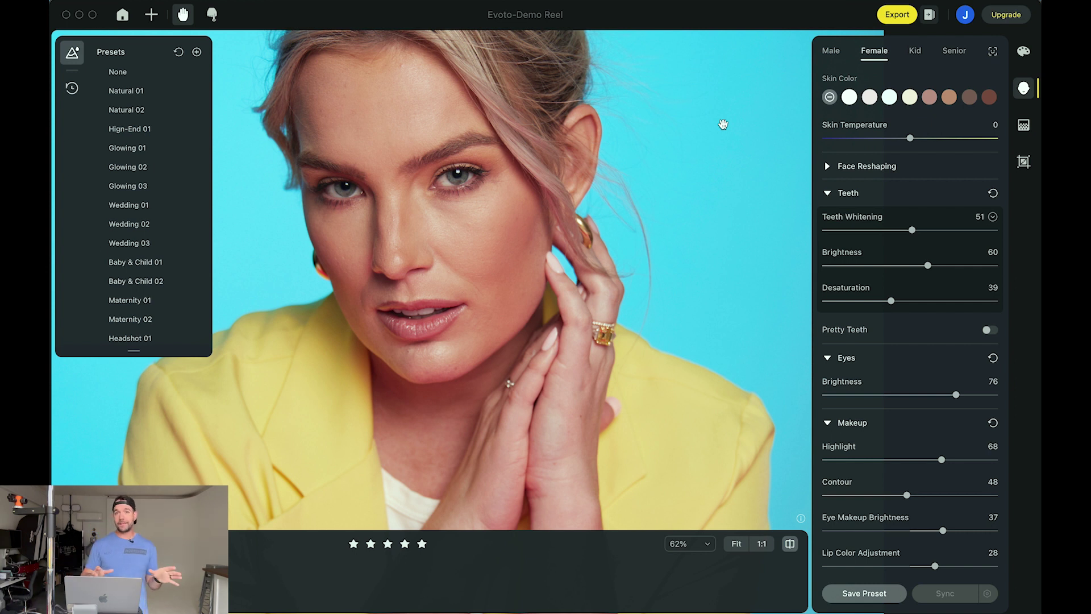
# Step: Open Real-Time Color Adjustments for the blue-backdrop photo, showing histogram, white balance and tone sliders
pyautogui.click(1023, 126)
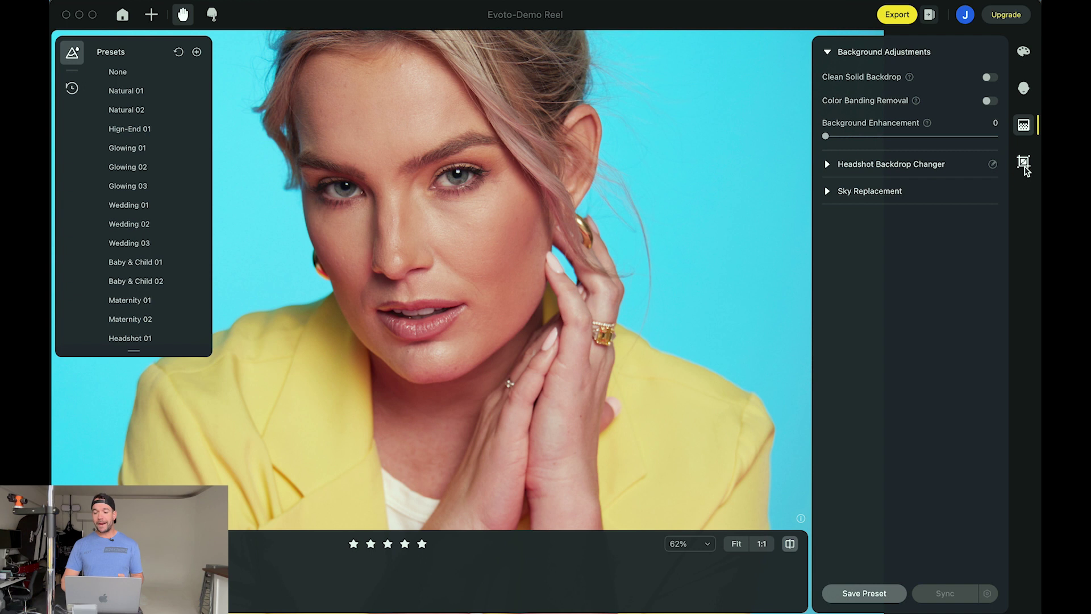
pyautogui.click(1023, 163)
pyautogui.click(1024, 51)
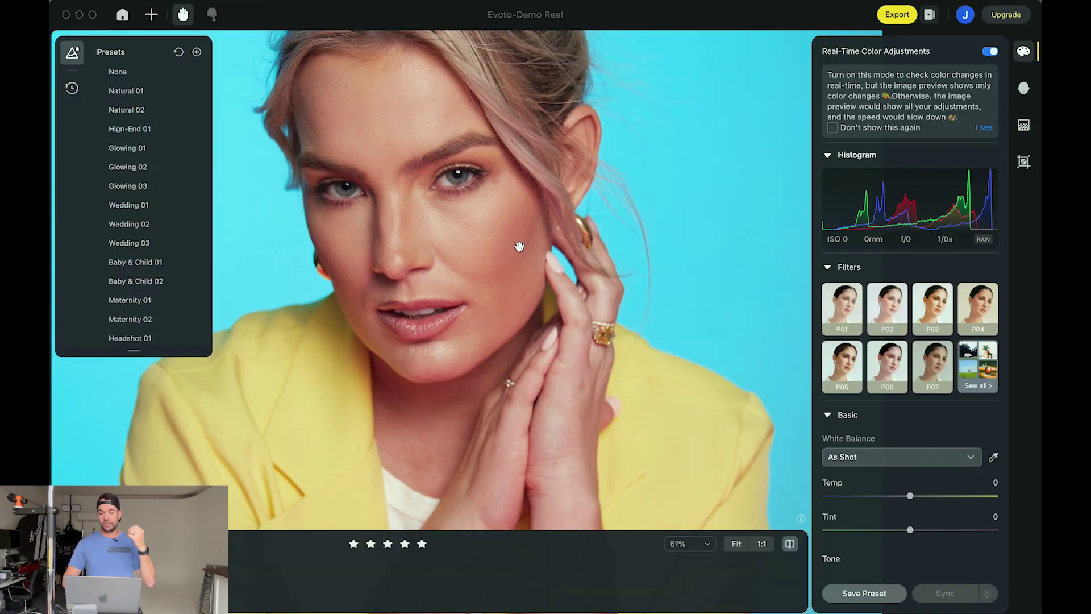
pyautogui.scroll(-8, 853, 360)
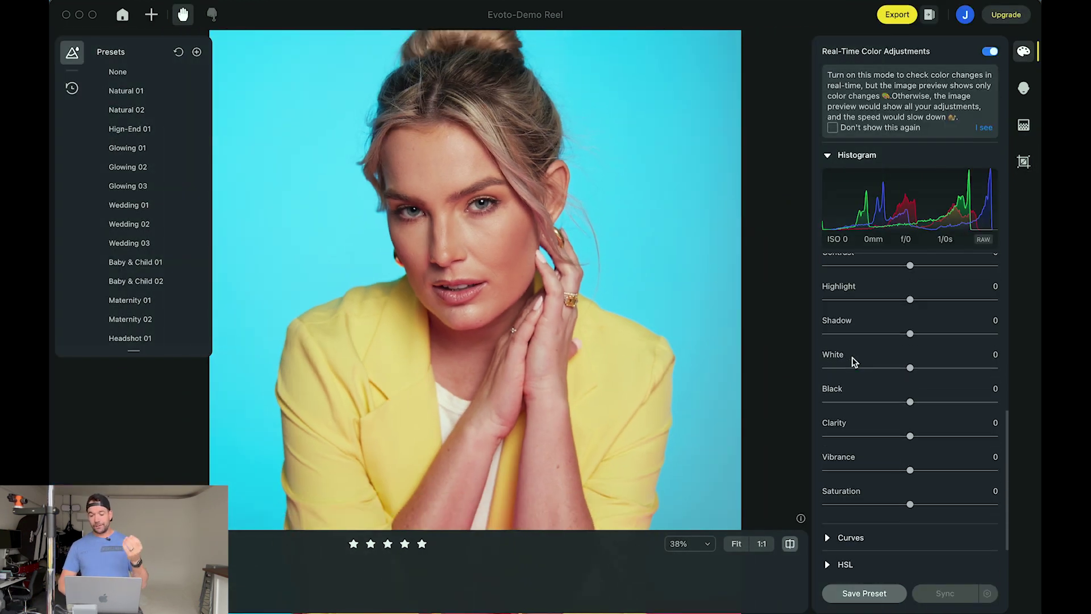
pyautogui.scroll(5, 852, 360)
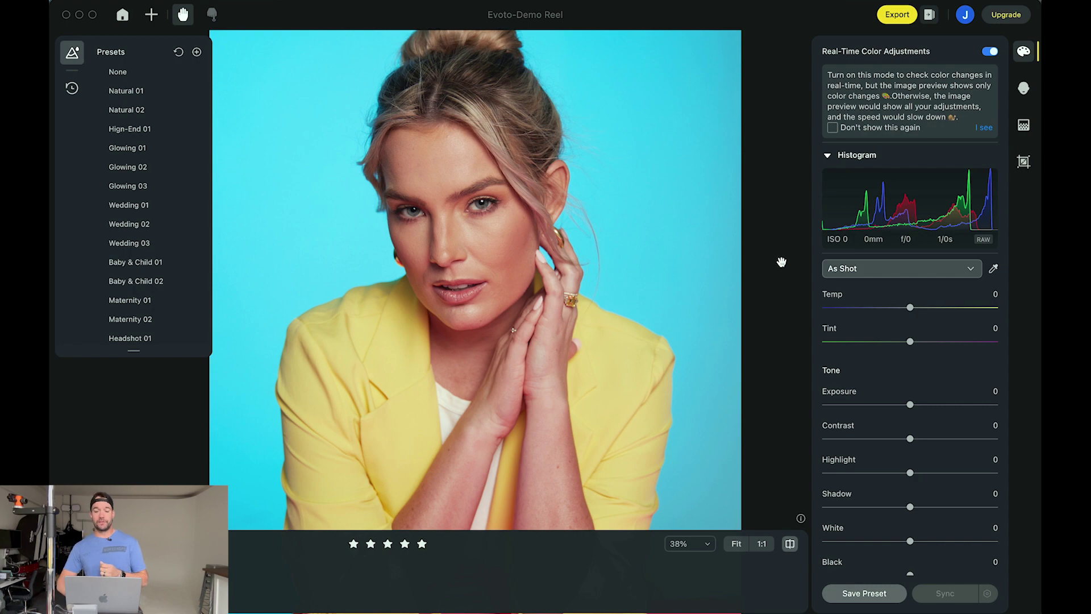